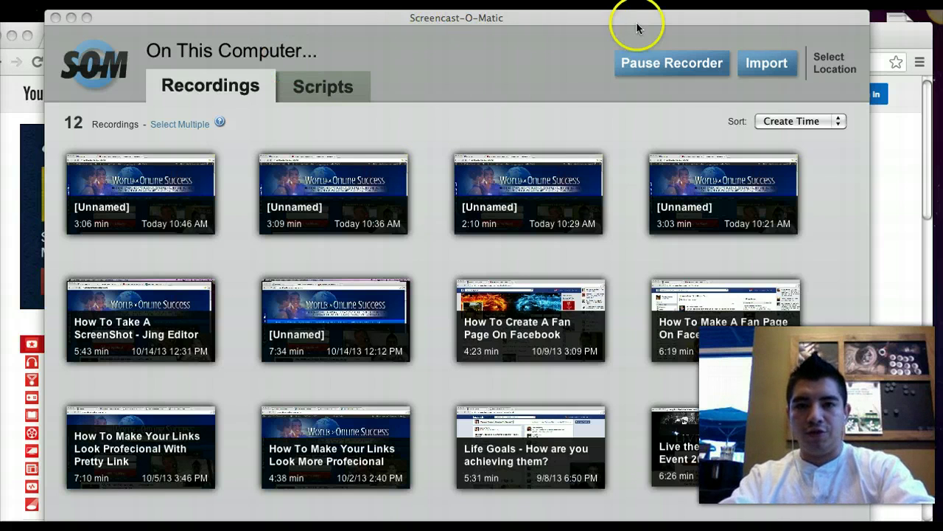
Open the 3:06 unnamed recording and name it 'How To Take Videos'
left_click(445, 116)
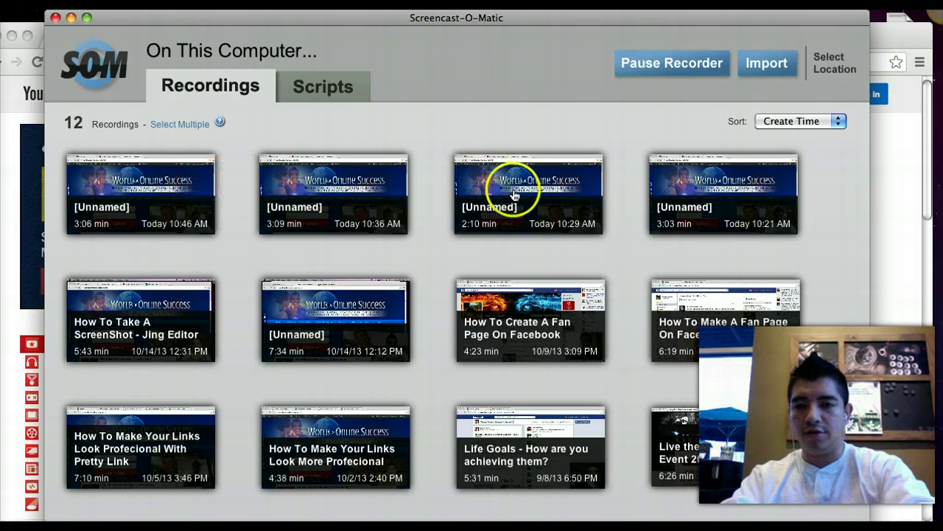
left_click(137, 194)
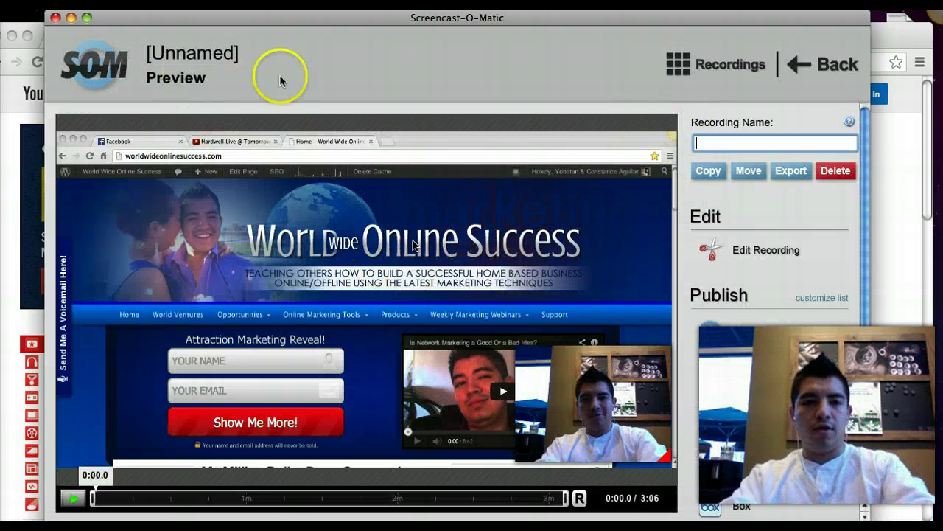
left_click(729, 141)
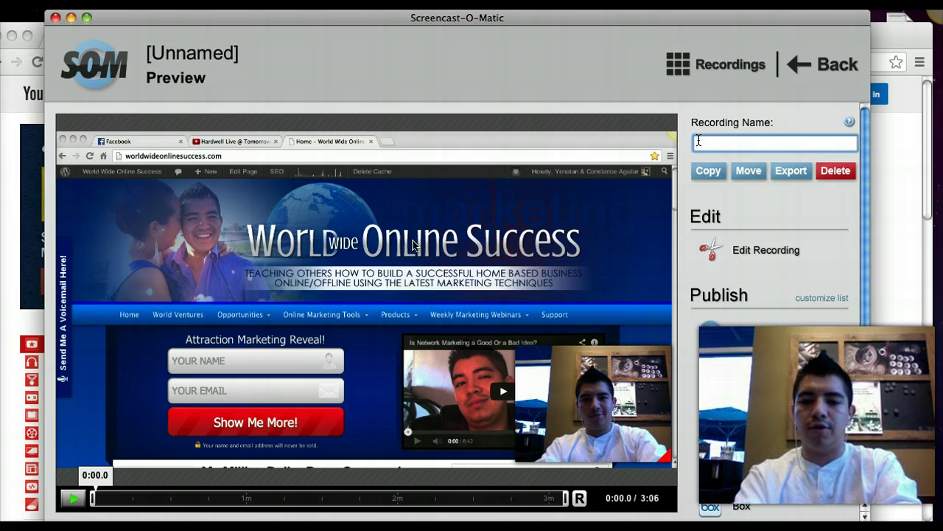
type("How")
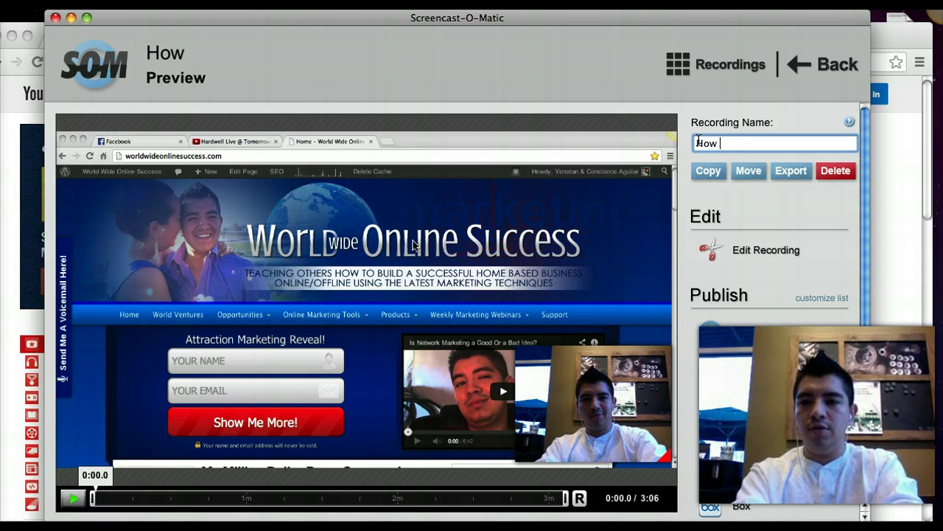
type(" To T")
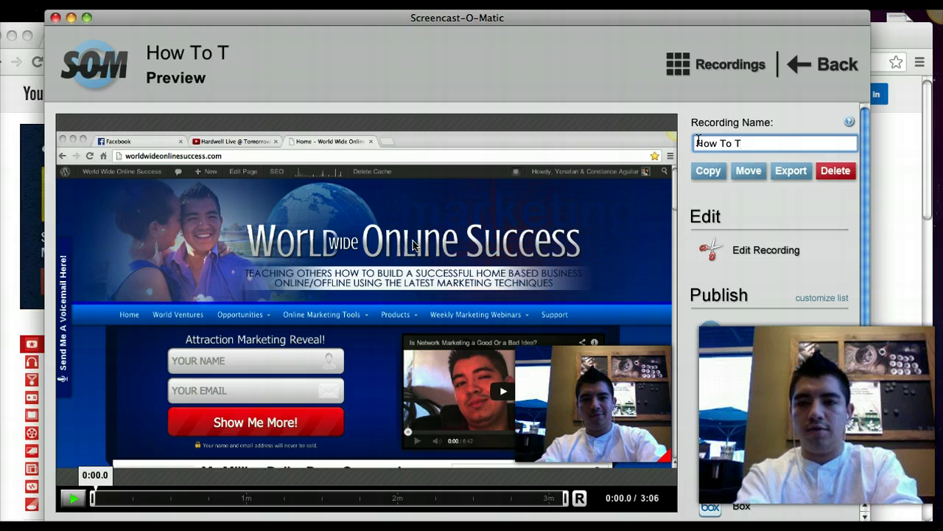
type("ake Vido")
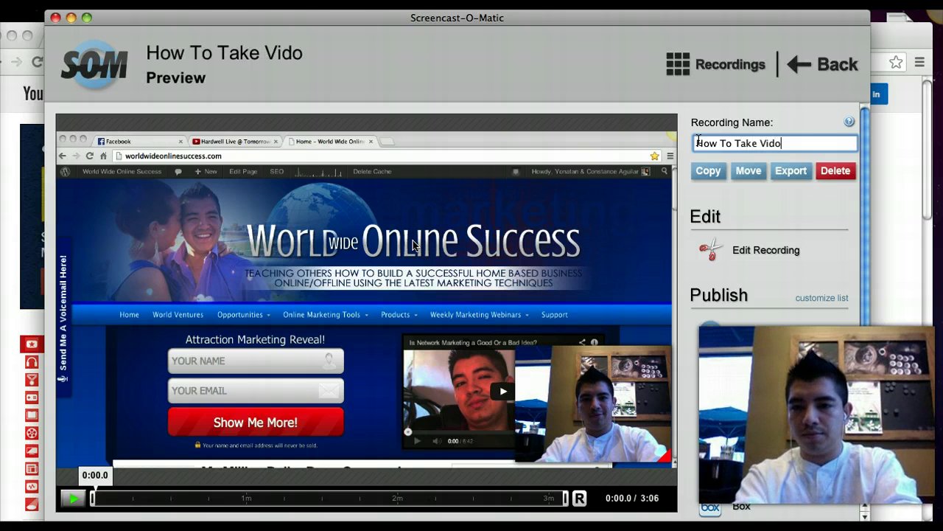
key("BackSpace")
type("eos")
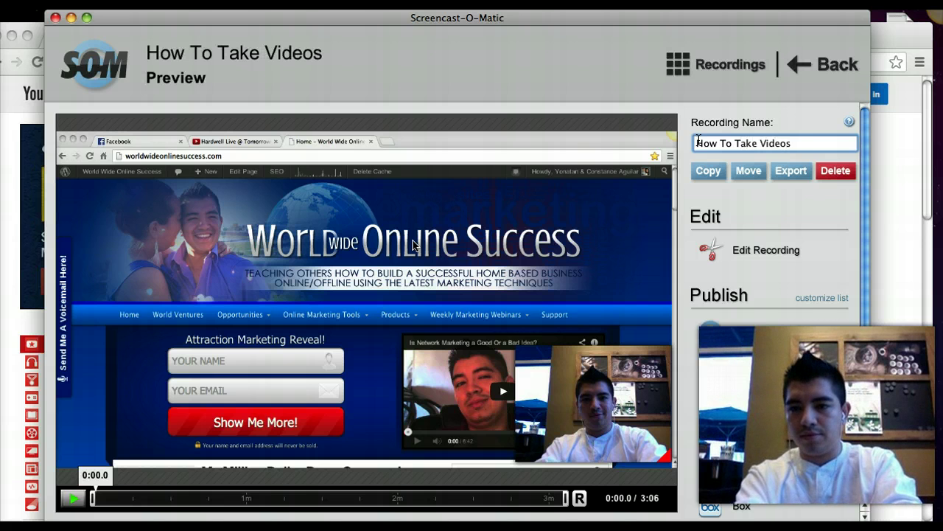
Reword the recording name to 'How To Make Profecional Videos'
key("BackSpace")
key("BackSpace")
key("BackSpace")
key("BackSpace")
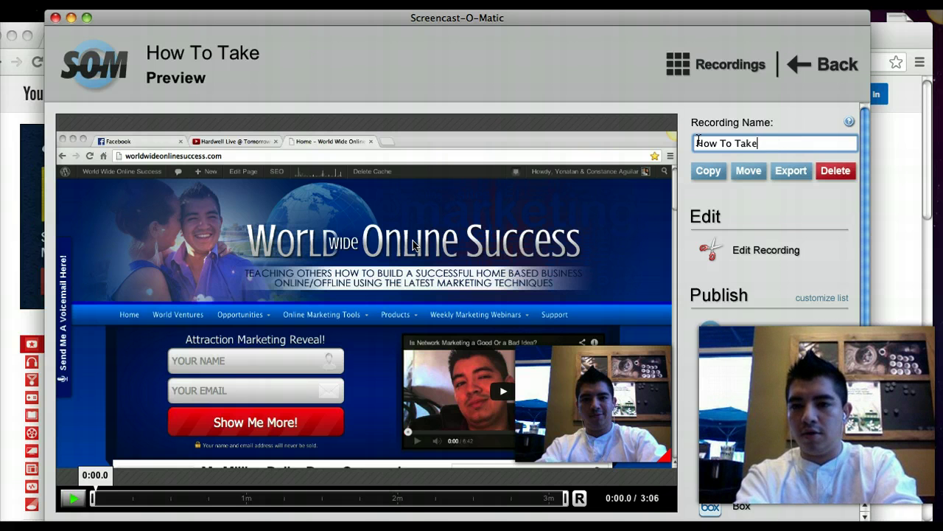
key("BackSpace")
key("BackSpace")
key("BackSpace")
type("Make ")
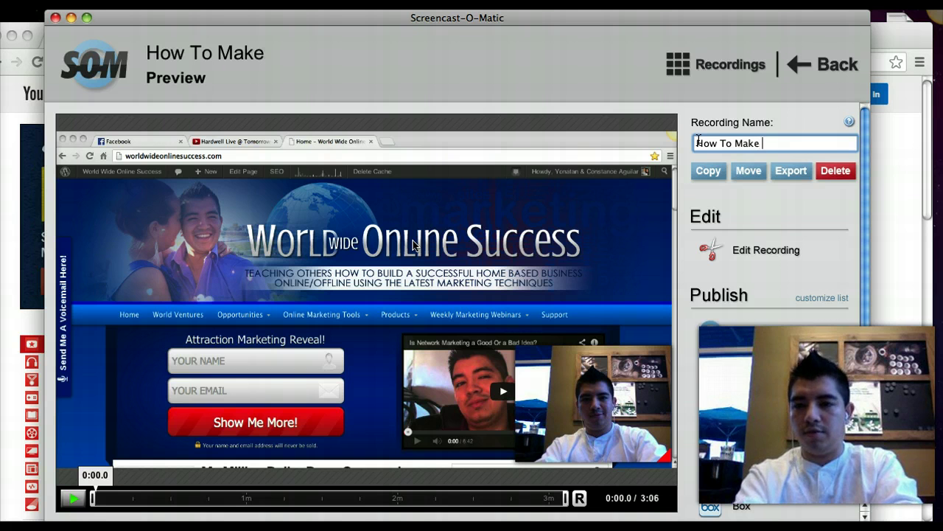
type("Videos O")
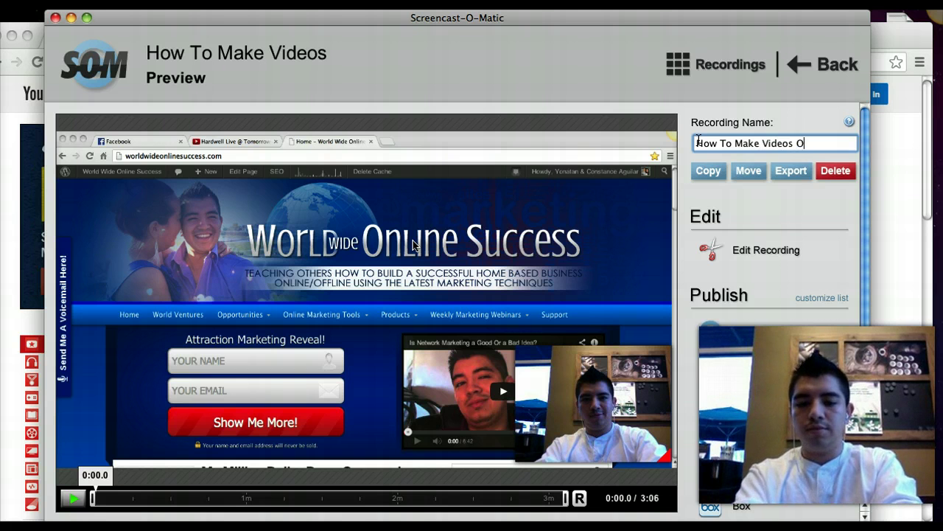
type("nlin")
key("BackSpace")
key("BackSpace")
type("line")
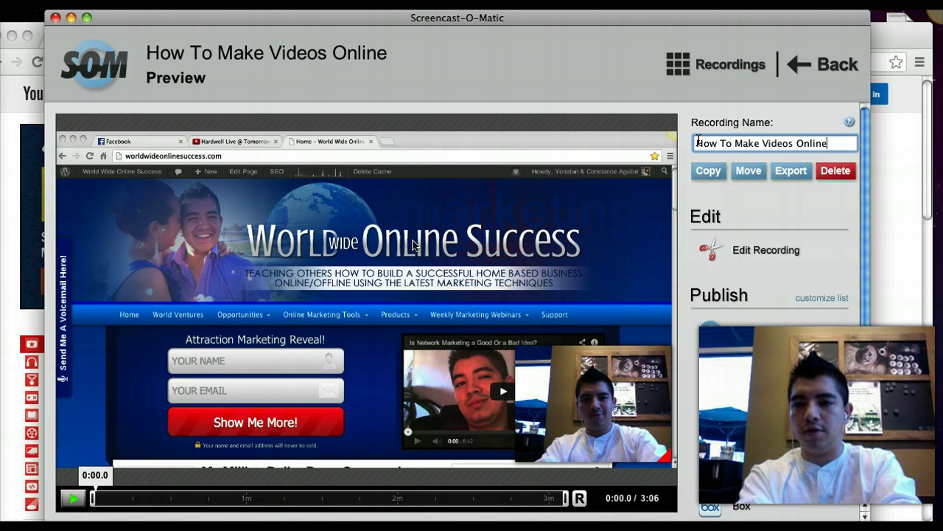
key("BackSpace")
key("BackSpace")
key("BackSpace")
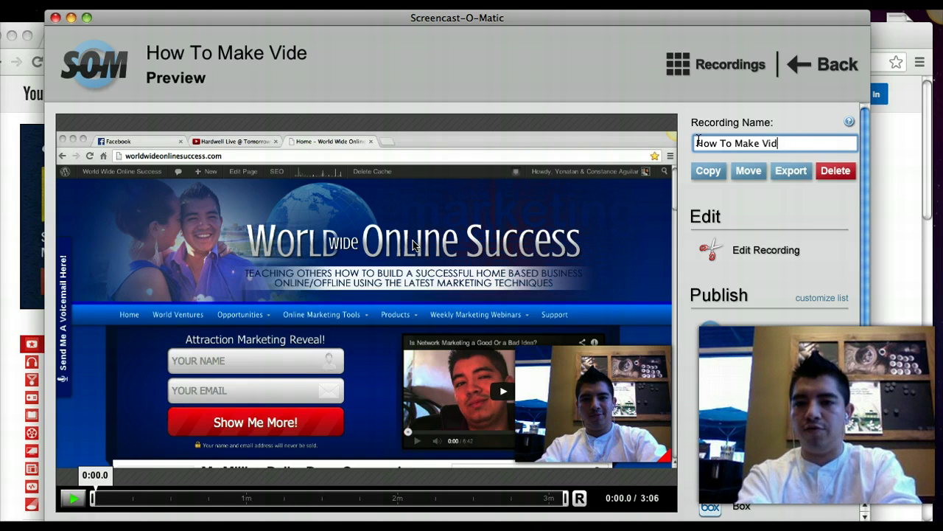
key("BackSpace")
key("BackSpace")
key("BackSpace")
type("P")
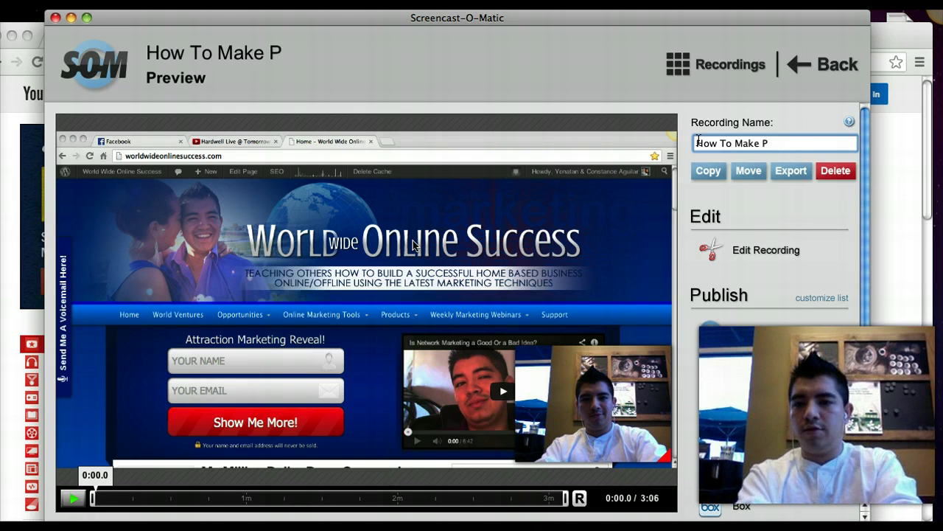
type("rofeciona")
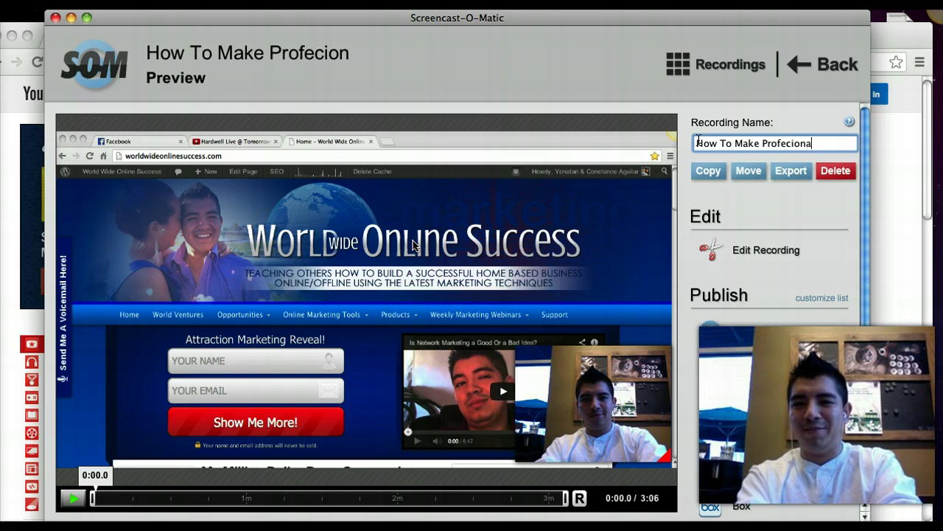
type("l Videos")
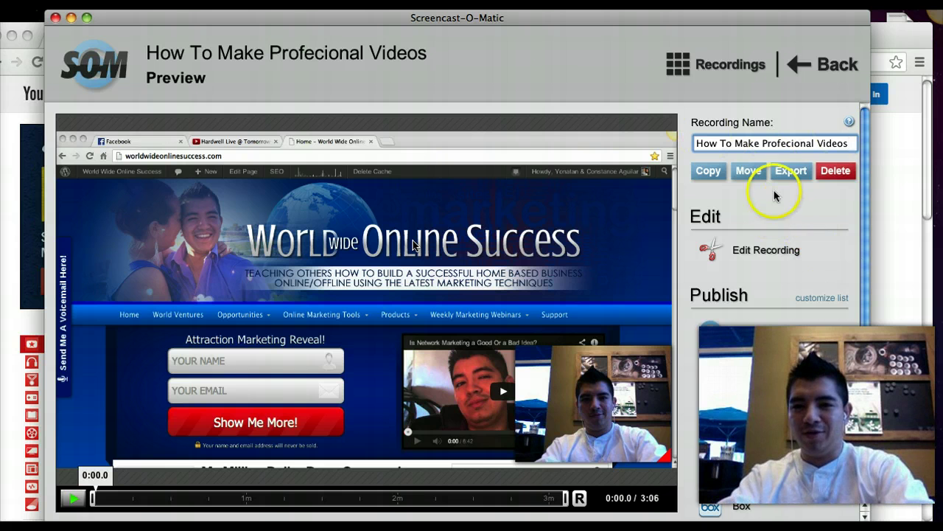
Select and deselect the recording name, then scroll down to the YouTube publish option
left_click(849, 142)
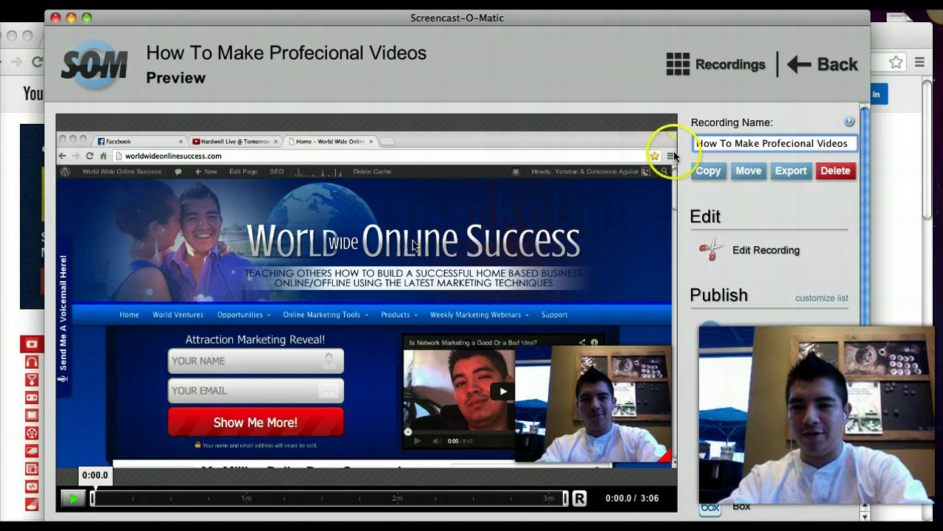
left_click_drag(693, 143, 849, 142)
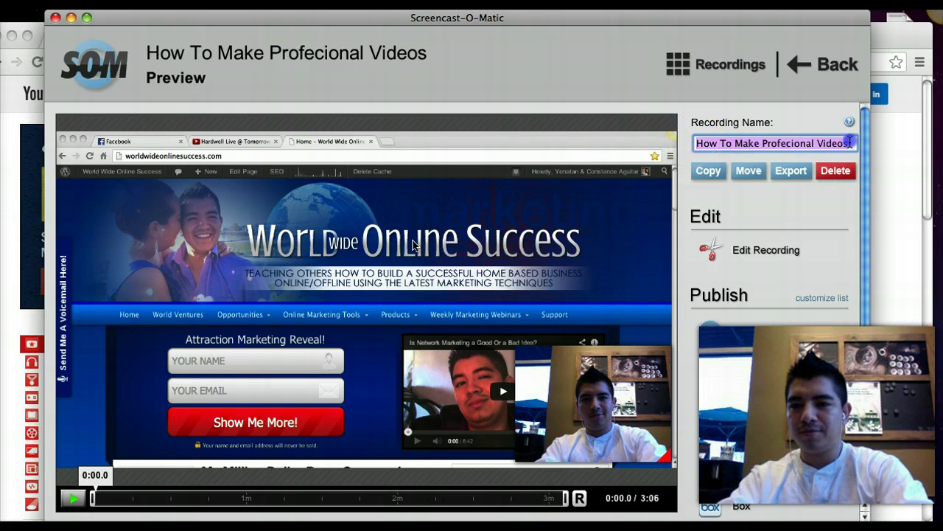
left_click(849, 142)
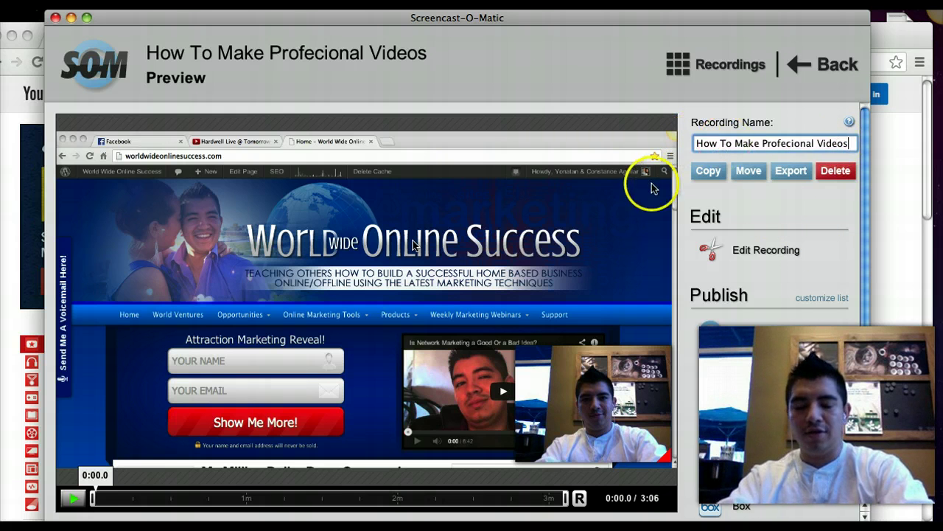
scroll(803, 265, "down", 1)
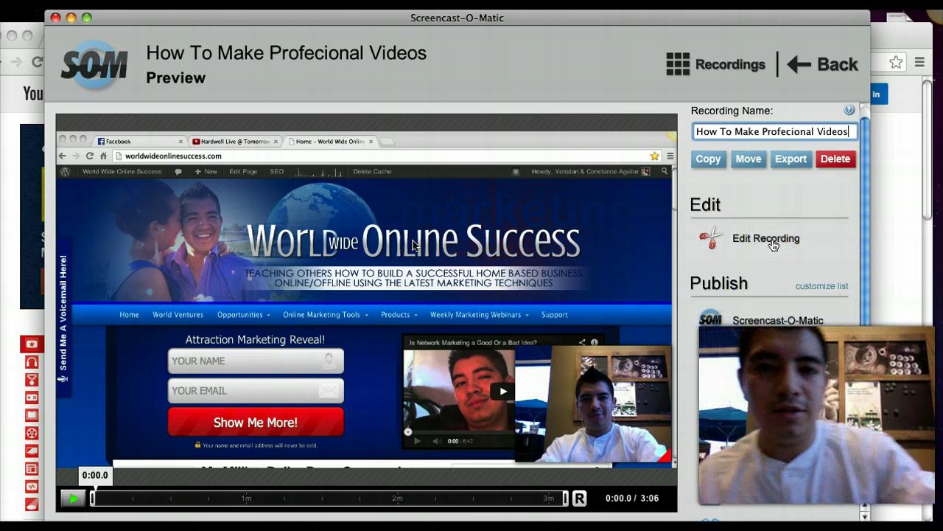
scroll(824, 332, "down", 3)
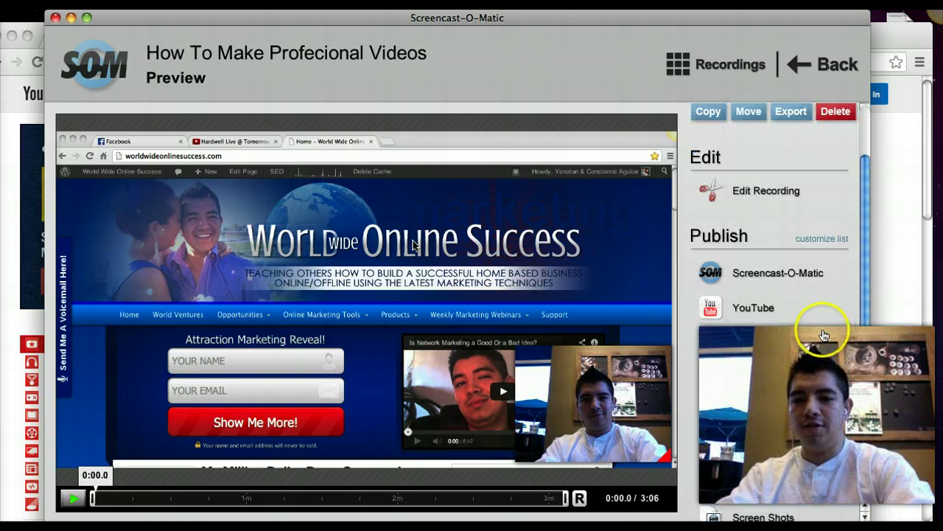
scroll(824, 336, "down", 1)
Open the YouTube publish form and enter the description 'How to make professional videos'
left_click(761, 294)
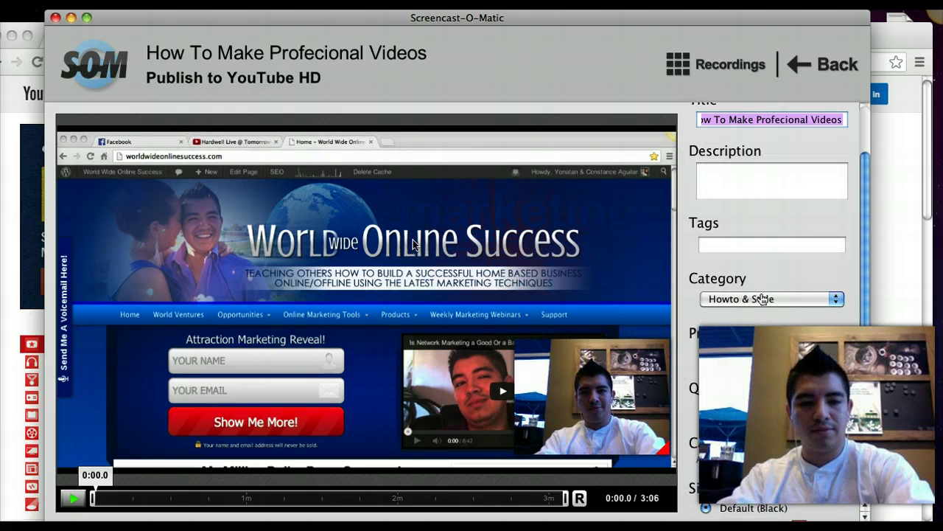
left_click(755, 177)
type("How to")
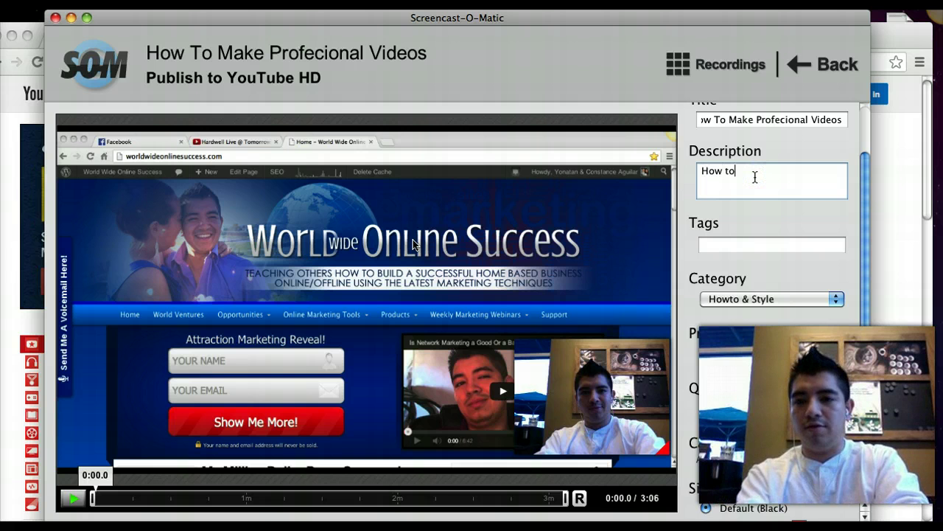
type(" make videos pro")
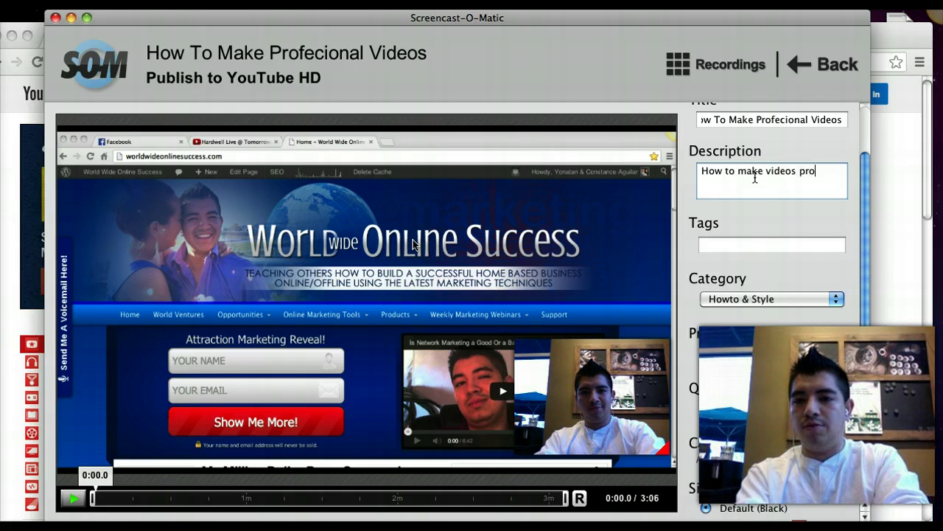
type("fessional")
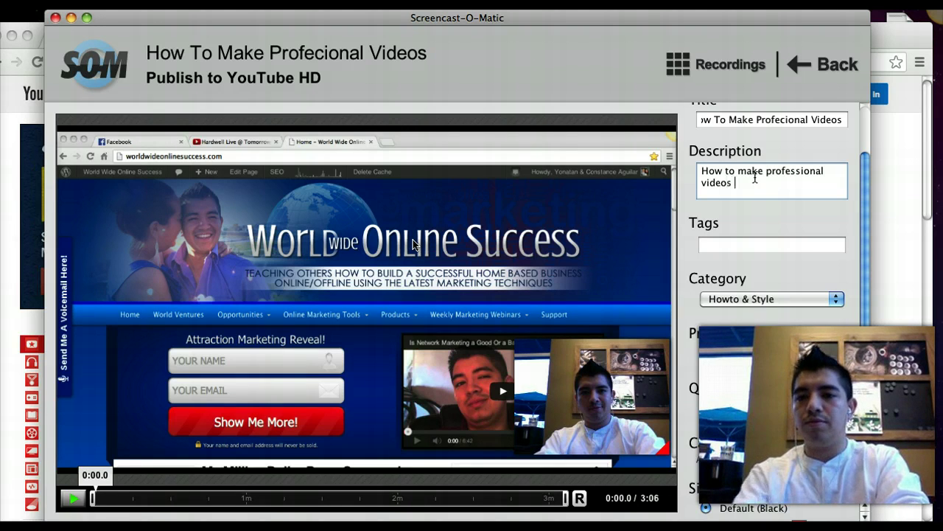
Correct the title's spelling from 'Profecional' to 'Professional'
left_click(790, 118)
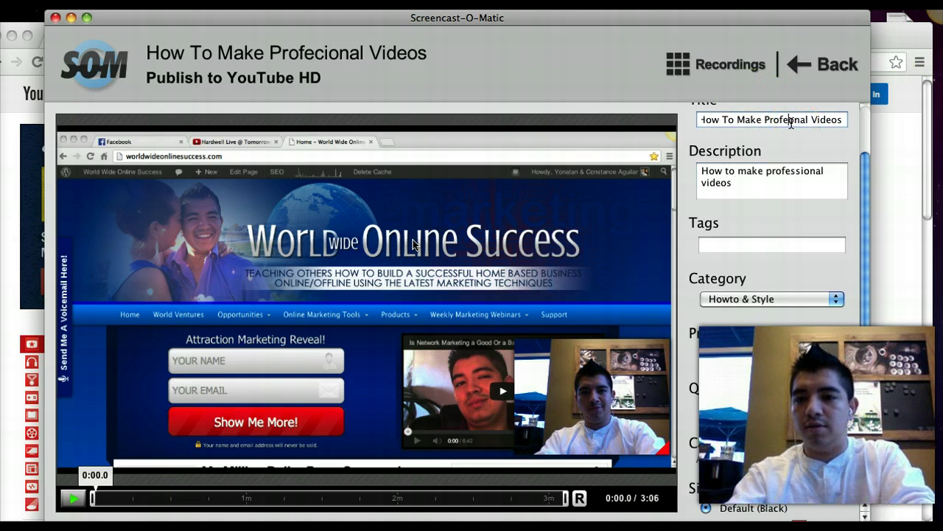
key("BackSpace")
type("ssiona")
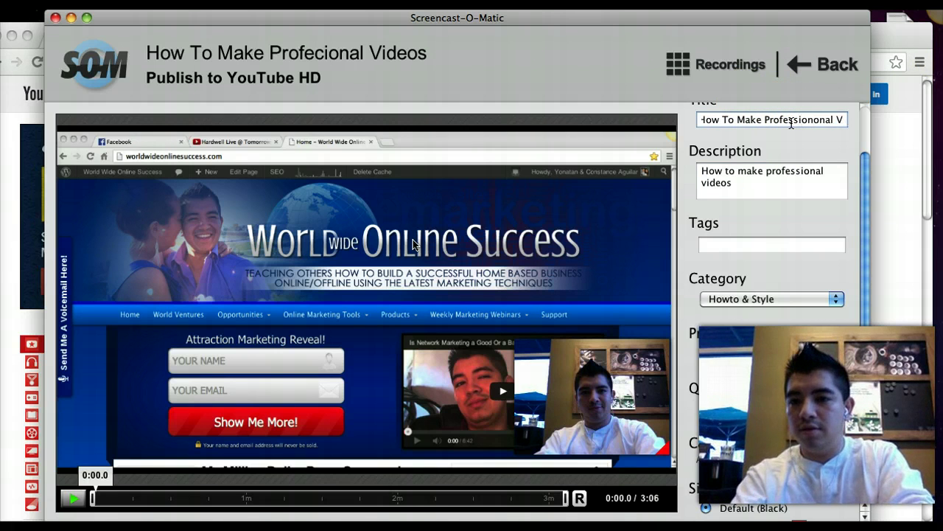
key("BackSpace")
key("BackSpace")
key("BackSpace")
key("BackSpace")
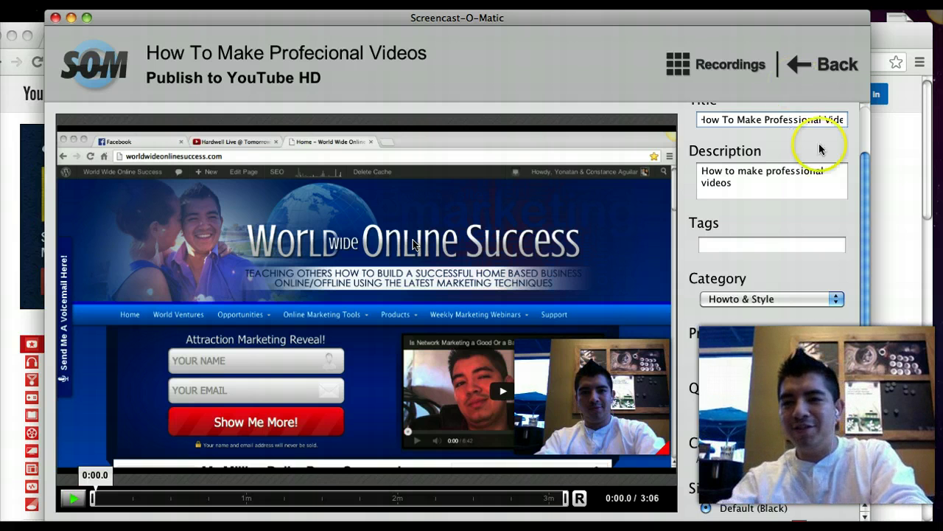
Enter the tags 'how to make videos, videos, video marketing', fixing the typos in 'marketing'
left_click(788, 186)
left_click(762, 241)
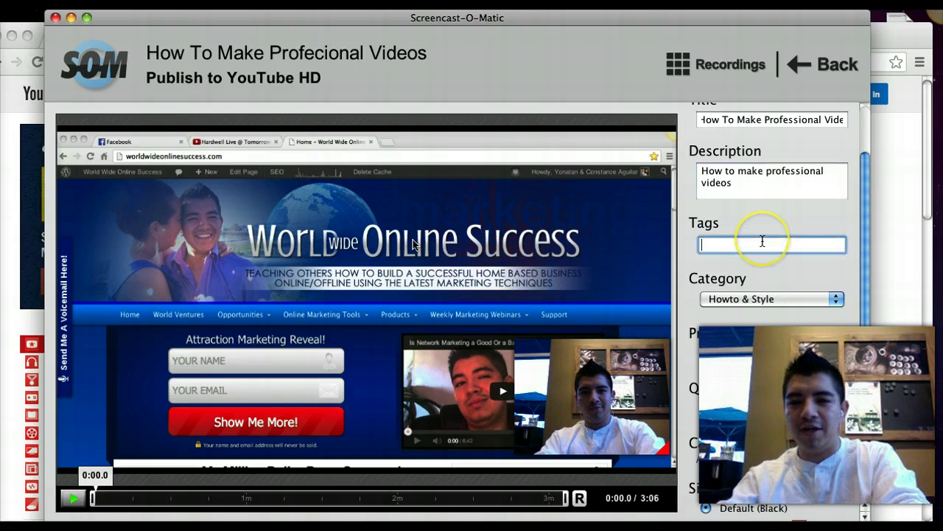
type("how to ")
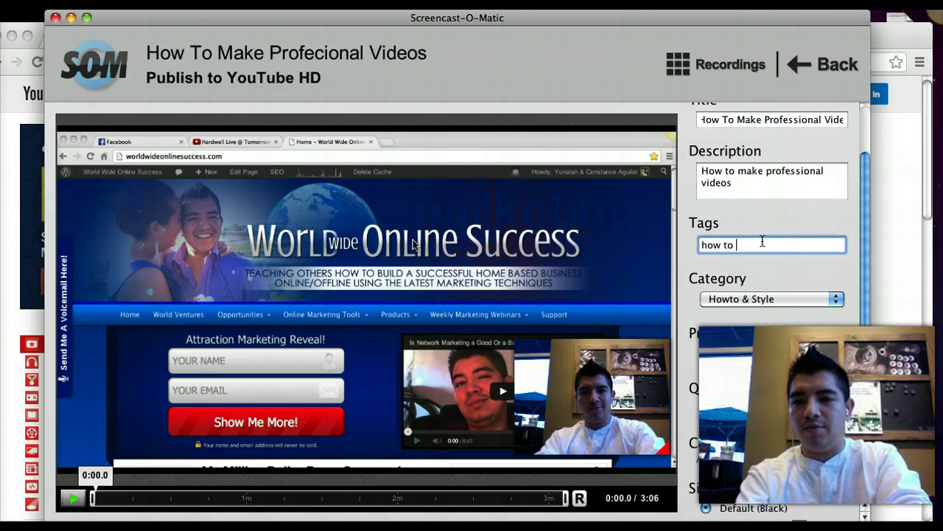
type("make videos, ")
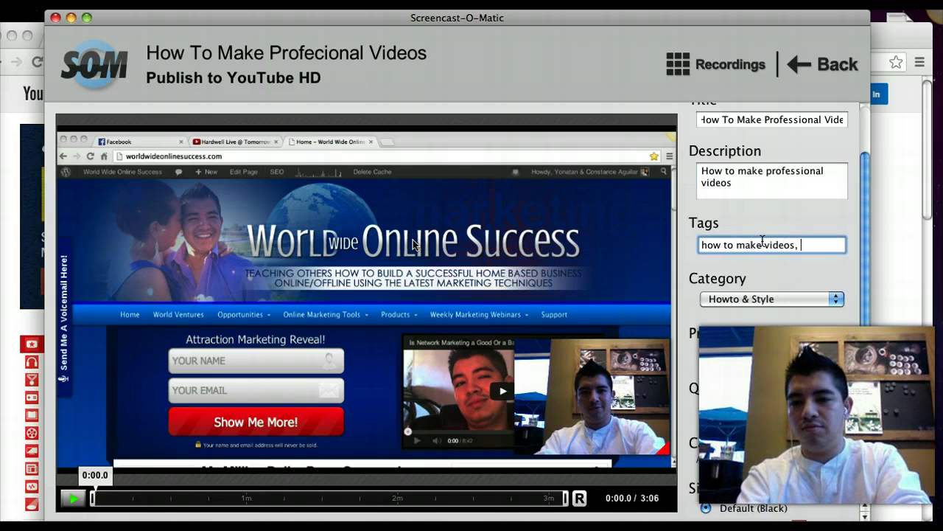
type("videos, videos,")
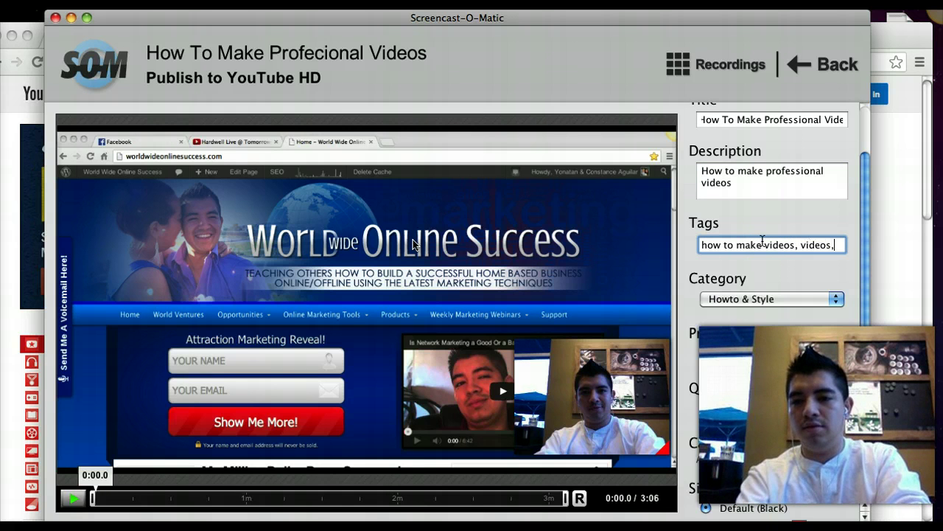
type(" marketing")
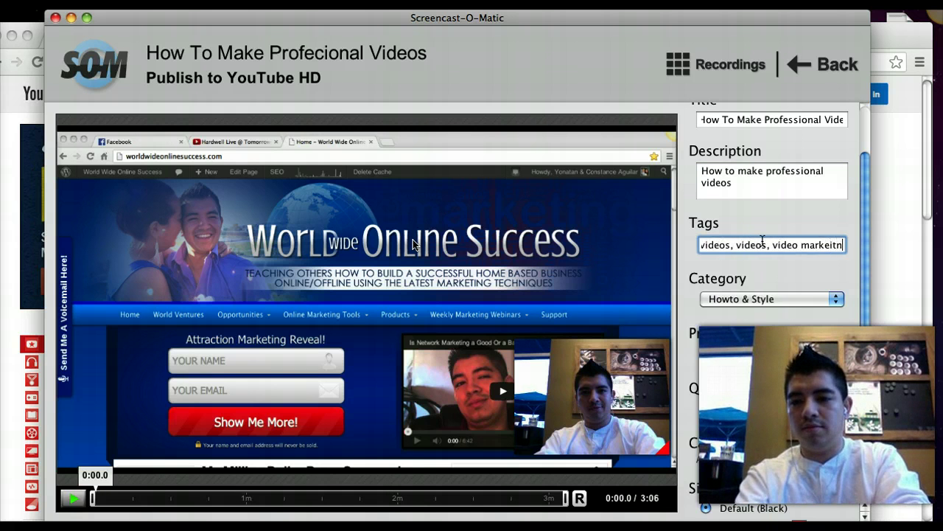
key("BackSpace")
key("BackSpace")
key("BackSpace")
key("BackSpace")
type("ti")
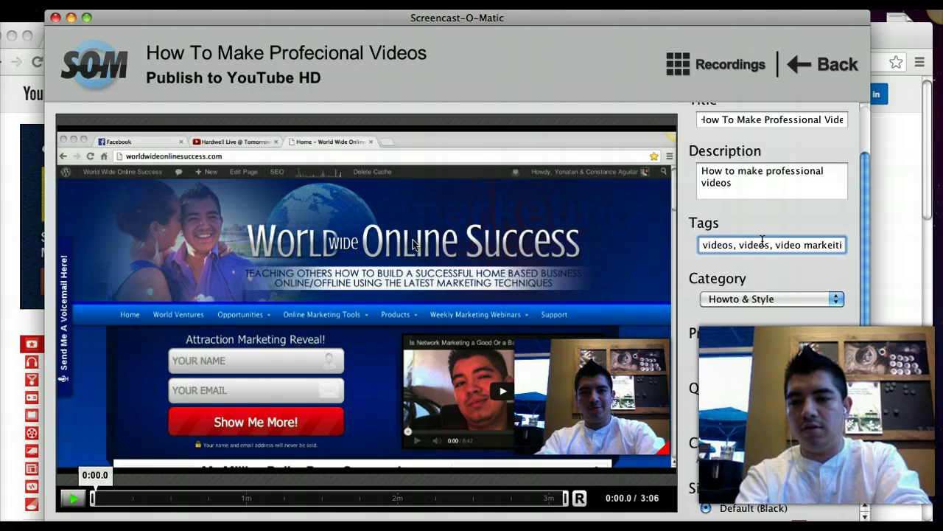
key("BackSpace")
key("BackSpace")
key("BackSpace")
type("ting")
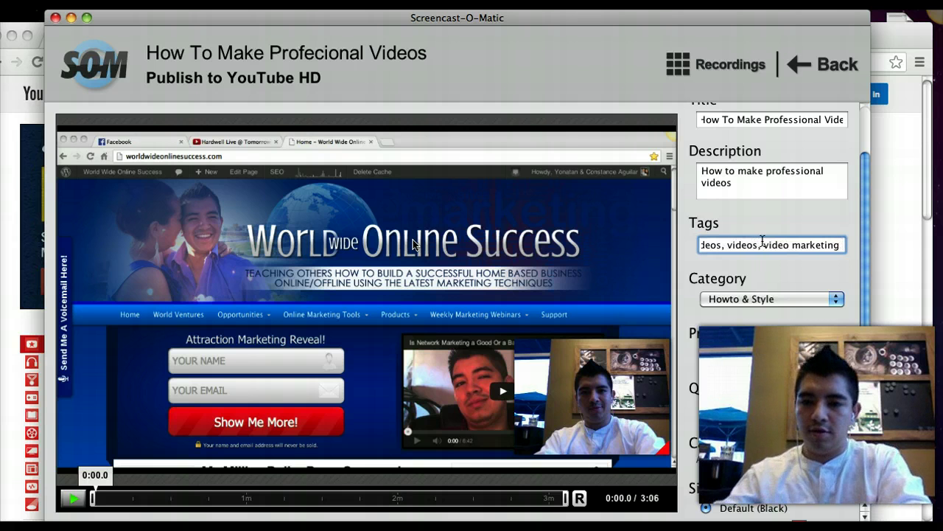
key("BackSpace")
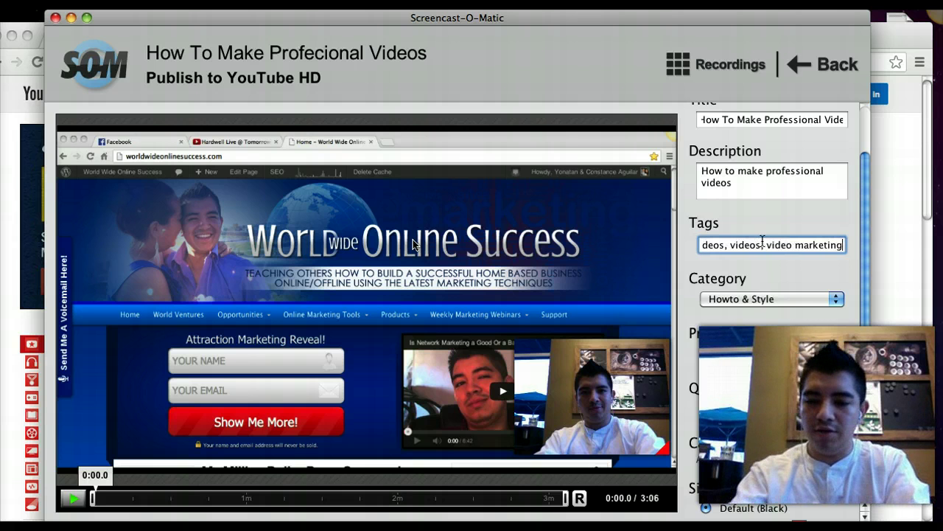
type(",")
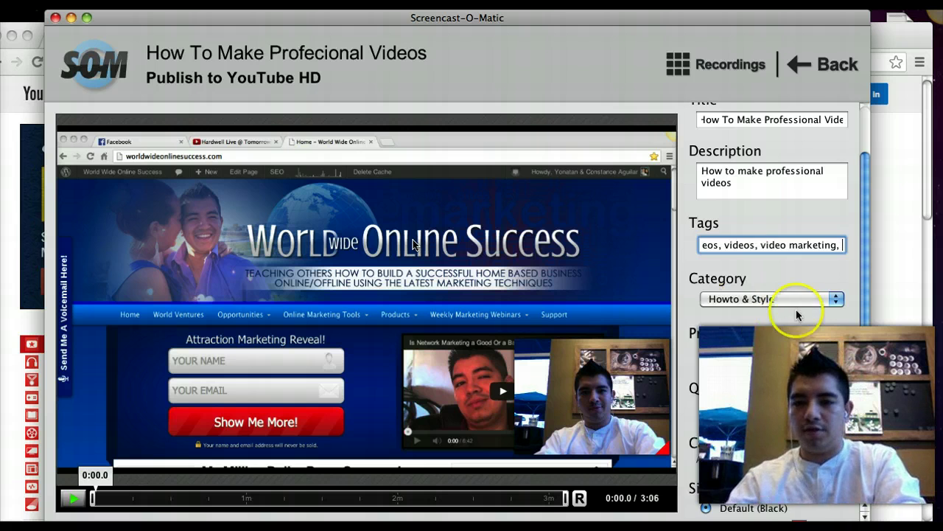
scroll(796, 310, "down", 5)
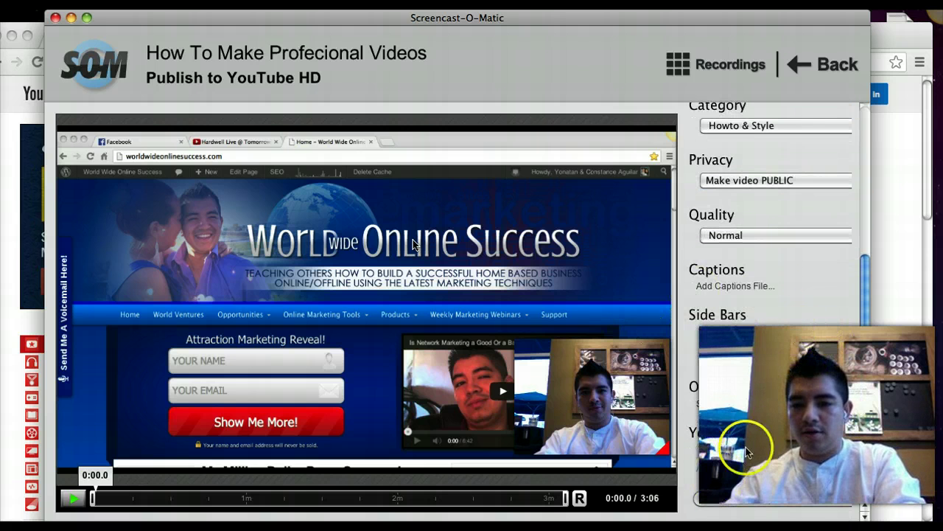
Upload the recording to YouTube and wait for its youtu.be share link
left_click(831, 500)
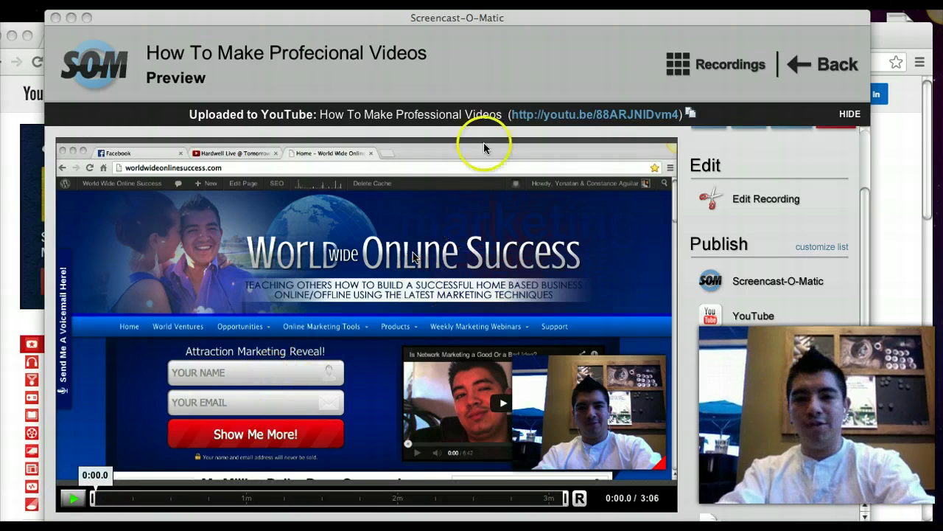
Minimise the Screencast-O-Matic window to reveal the YouTube home page in Chrome
left_click(720, 118)
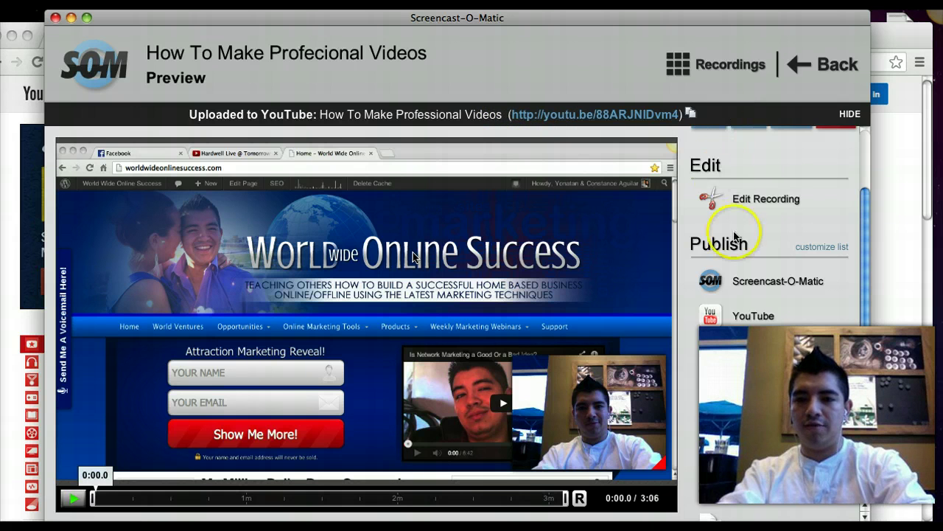
scroll(735, 236, "down", 1)
scroll(744, 236, "up", 4)
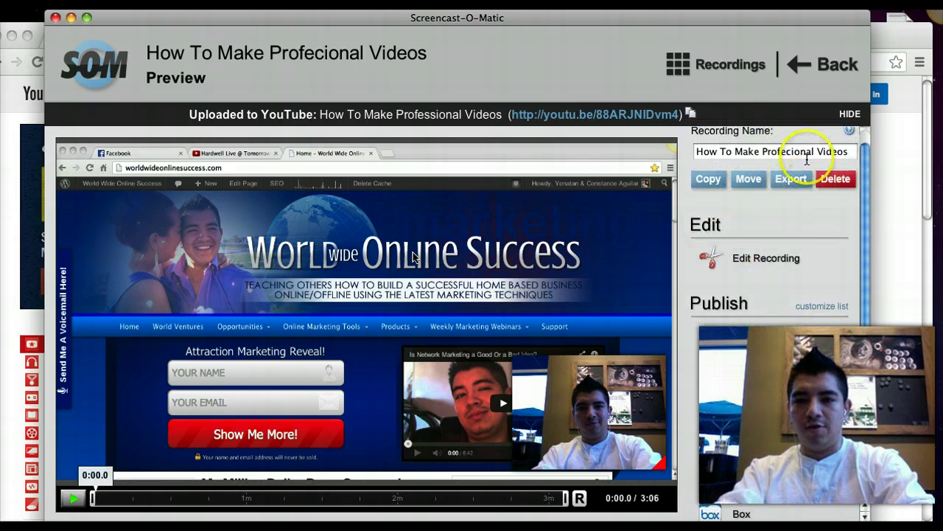
left_click(71, 18)
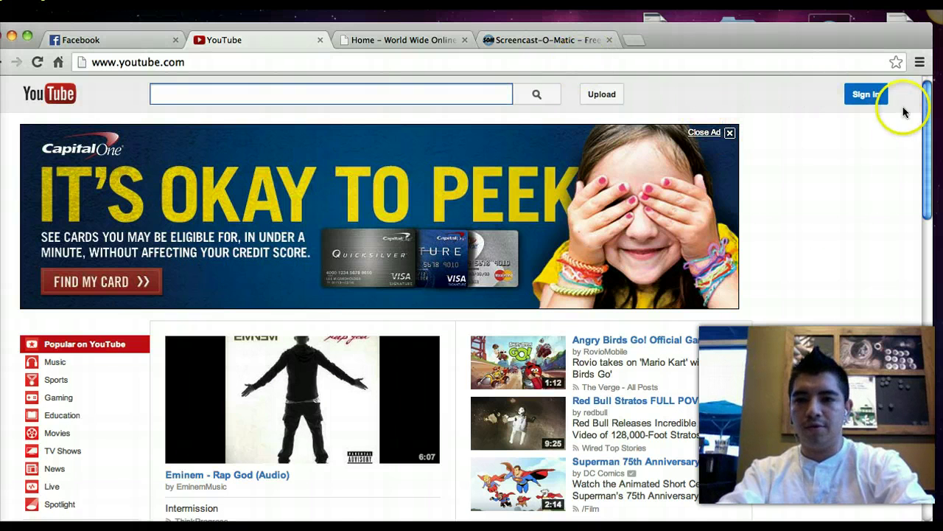
Sign in to YouTube with the account's e-mail and password to reach the channel page
left_click(870, 95)
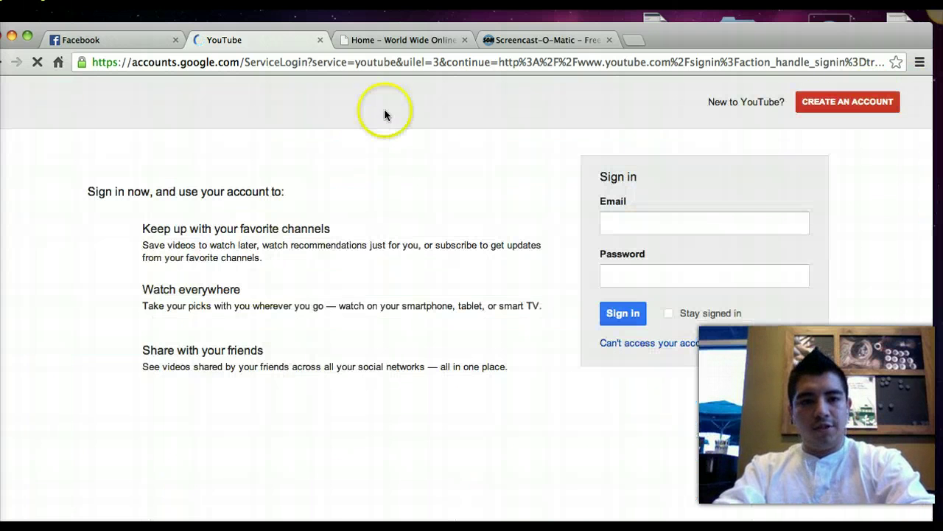
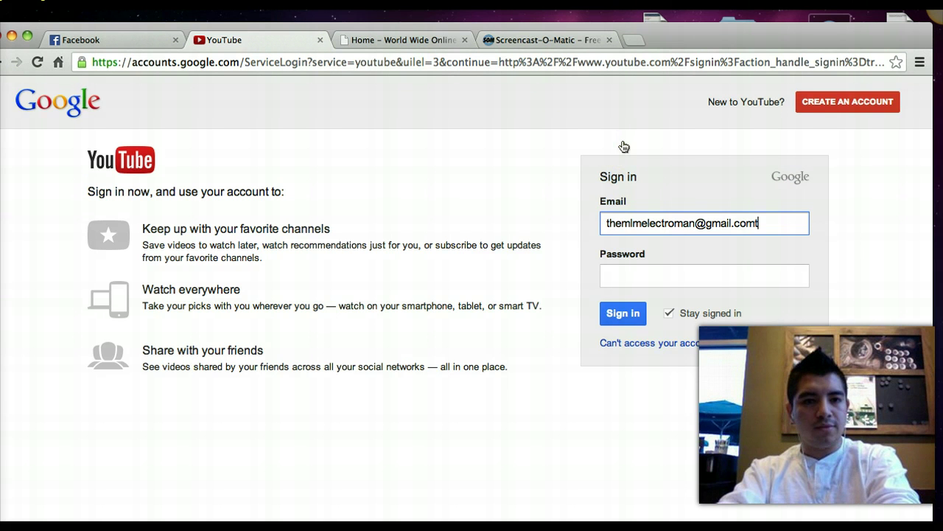
left_click(614, 175)
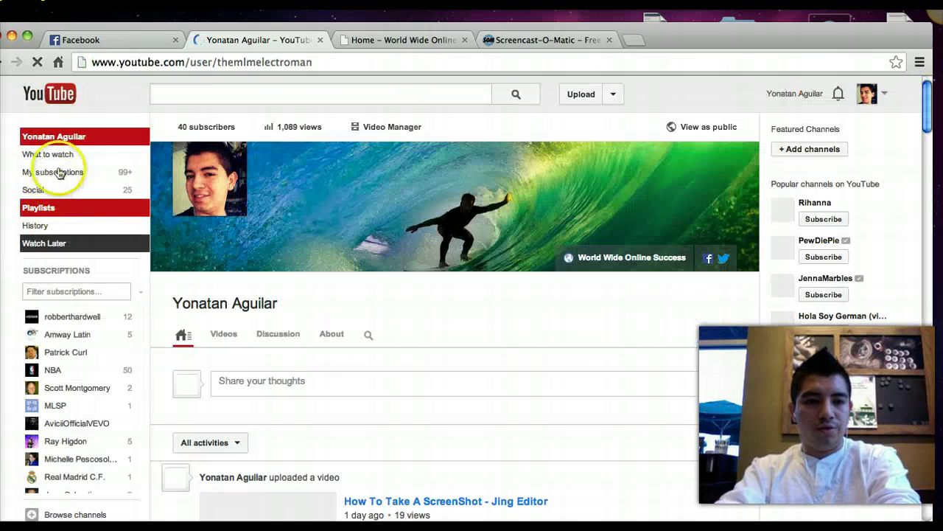
Open the channel's Videos tab and scroll through the uploads, newest video listed first
left_click(223, 334)
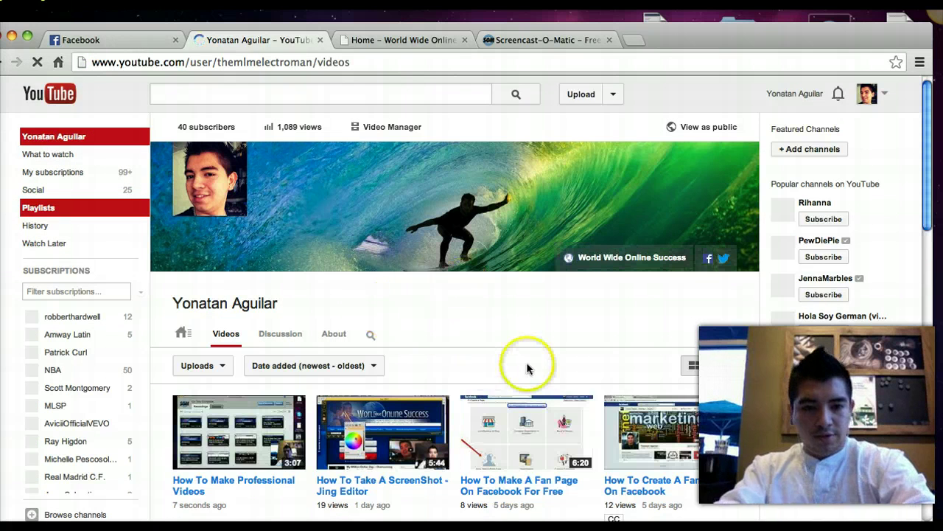
scroll(442, 353, "down", 2)
scroll(442, 354, "down", 3)
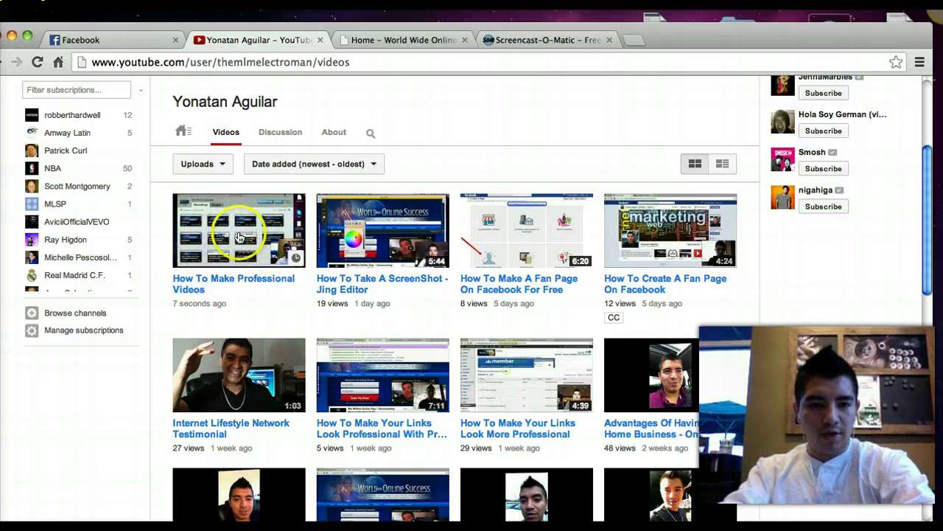
scroll(151, 272, "up", 3)
scroll(159, 269, "up", 3)
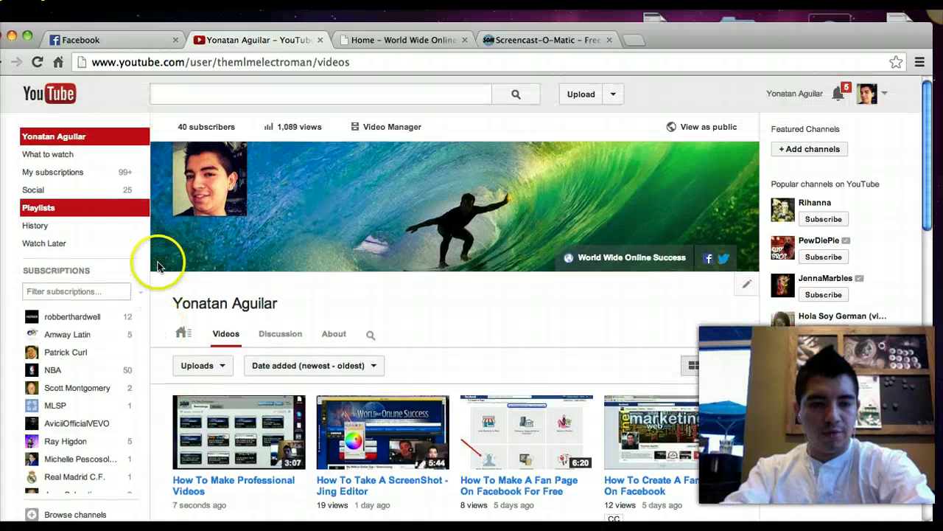